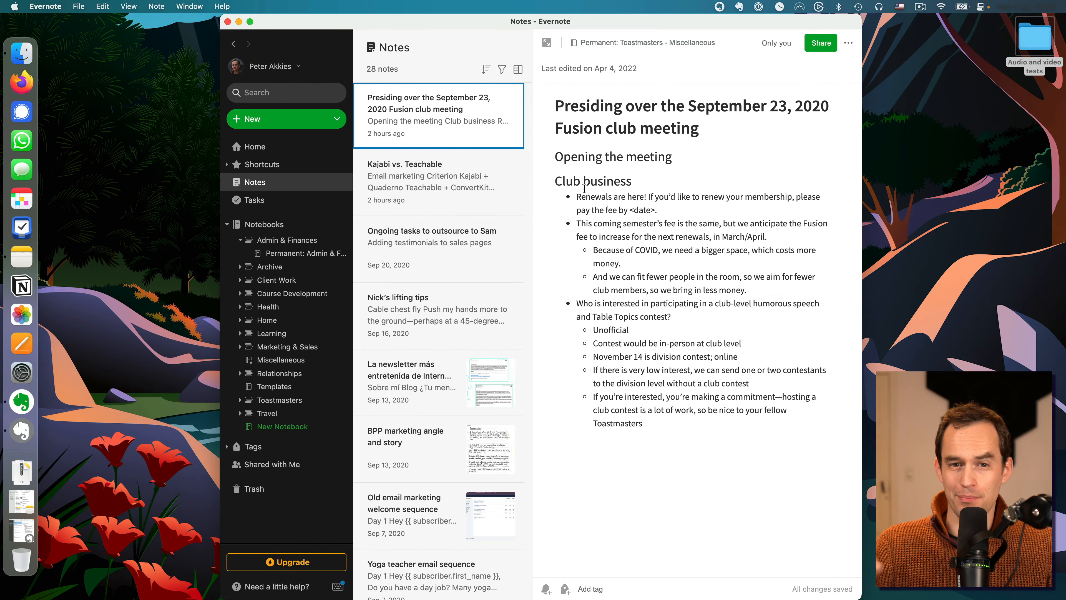
Step: Export the Permanent: Admin & Finances - Miscellaneous notebook in ENEX format with all note attributes to the Desktop
key("cmd+a")
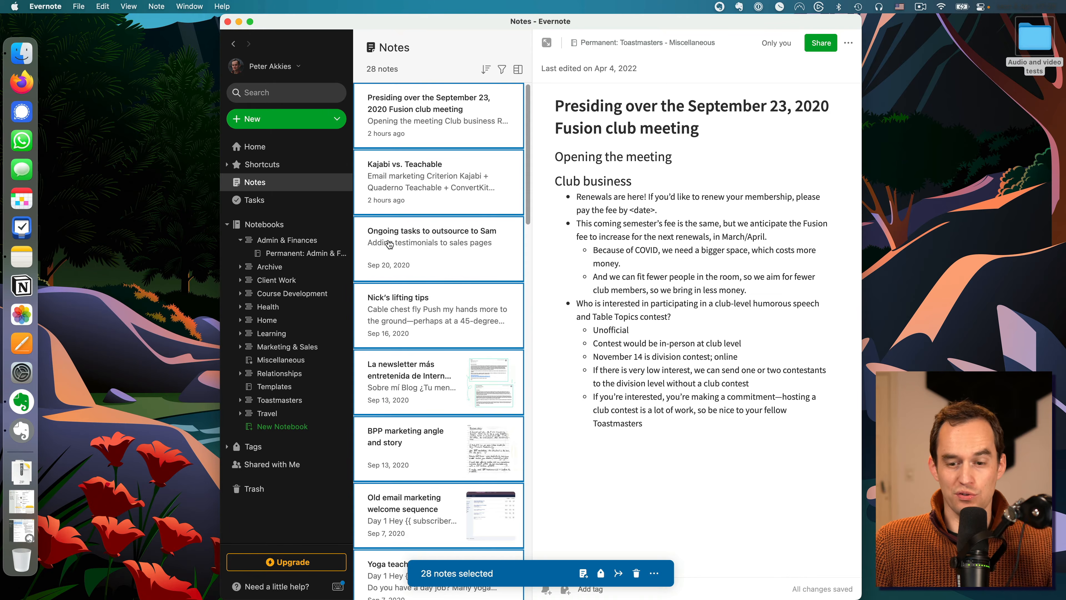
left_click(331, 255)
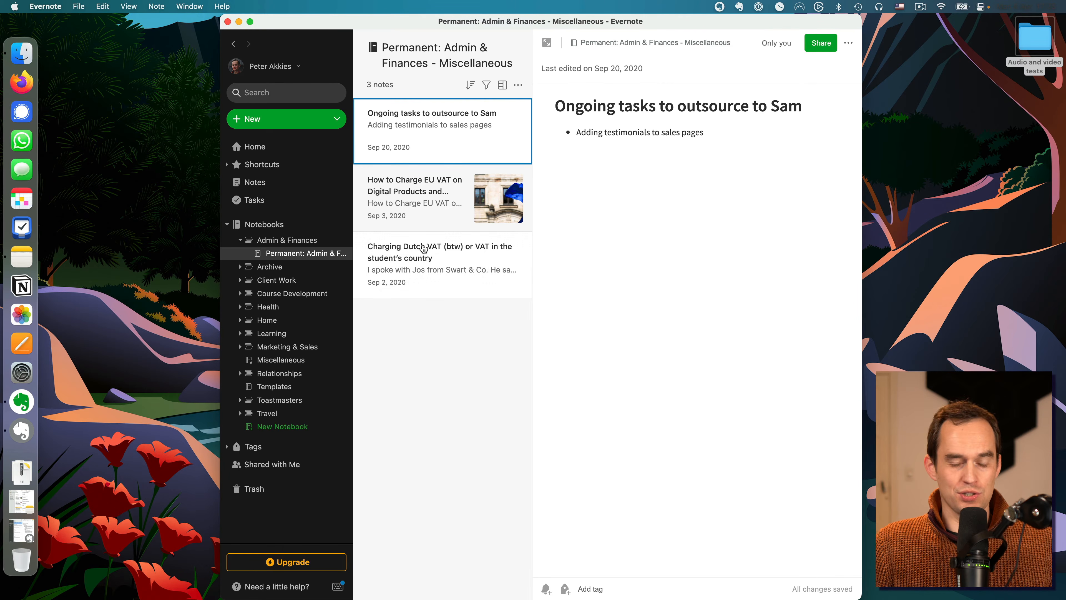
left_click_drag(308, 253, 449, 235)
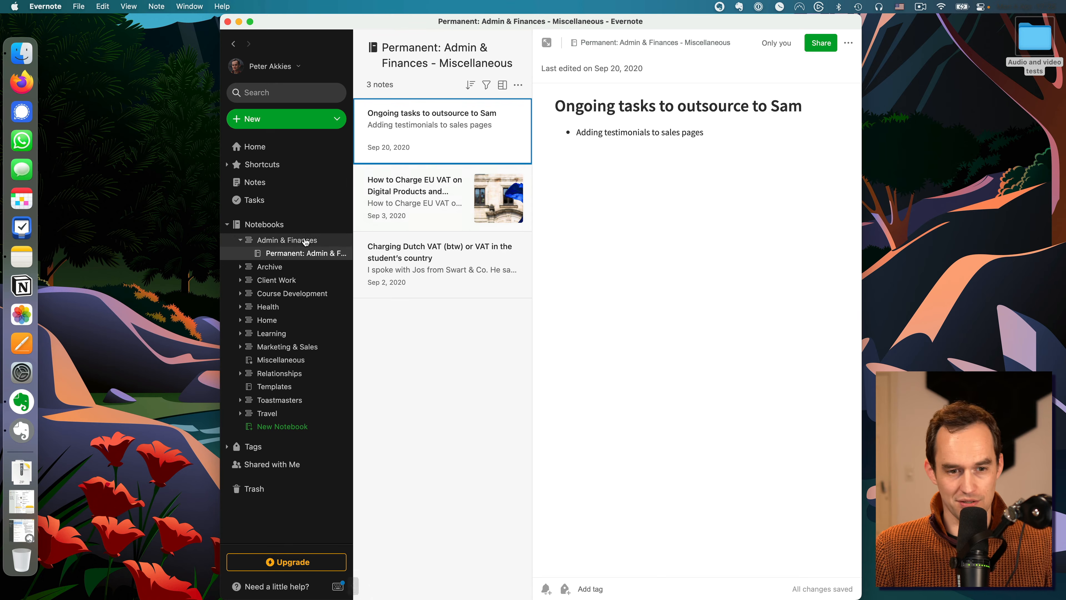
right_click(306, 253)
left_click(361, 355)
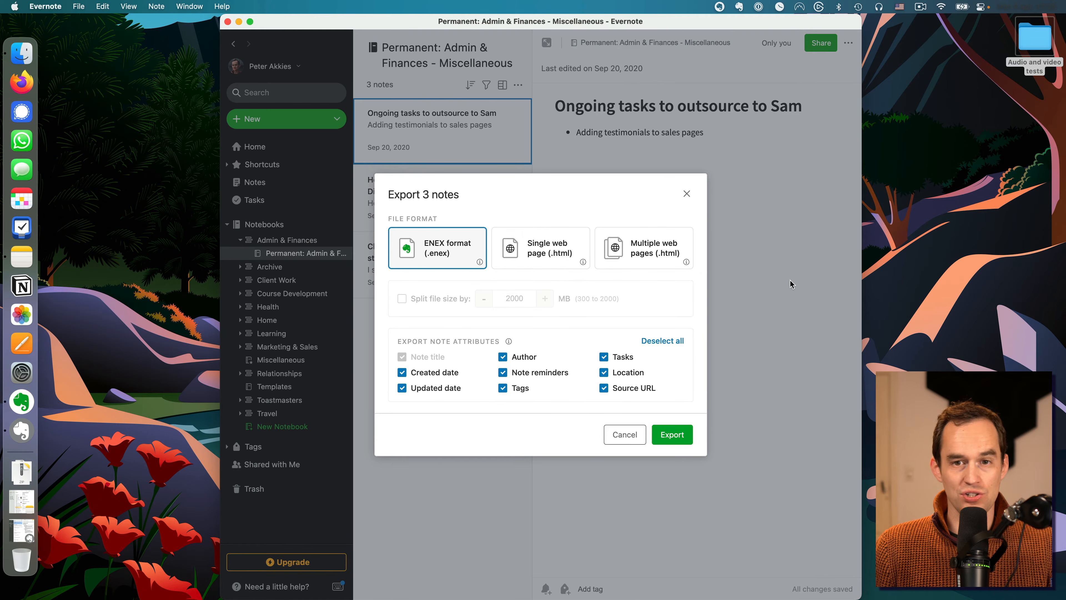
left_click(672, 434)
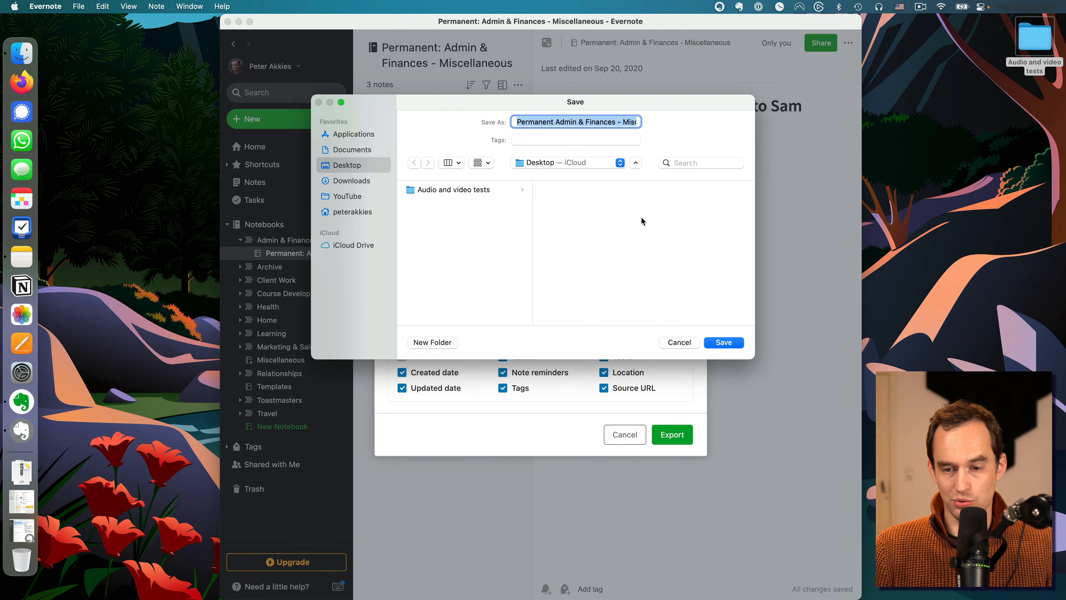
left_click(723, 342)
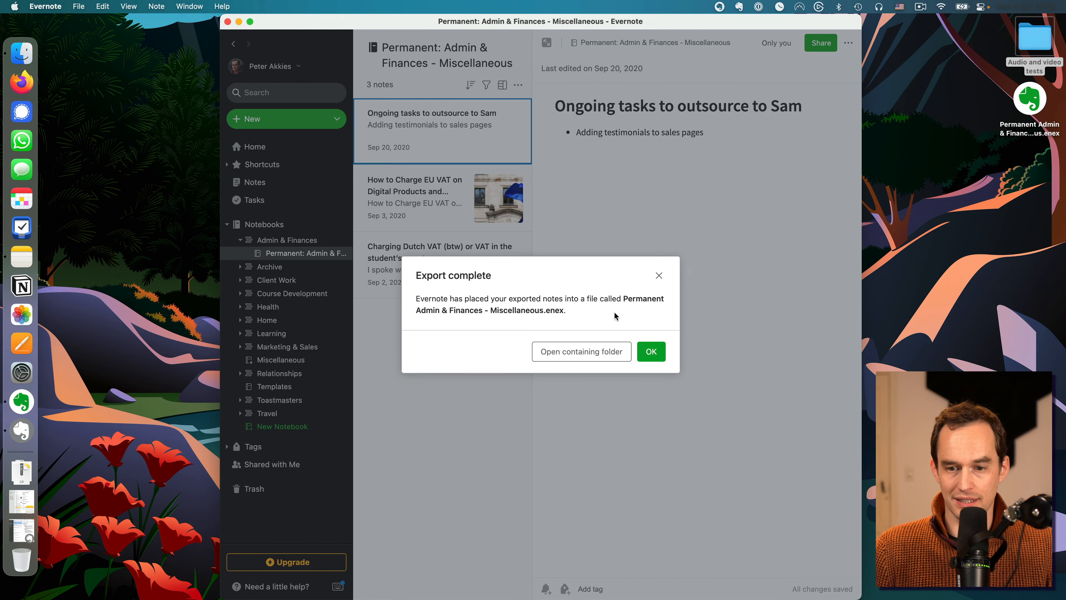
left_click(649, 351)
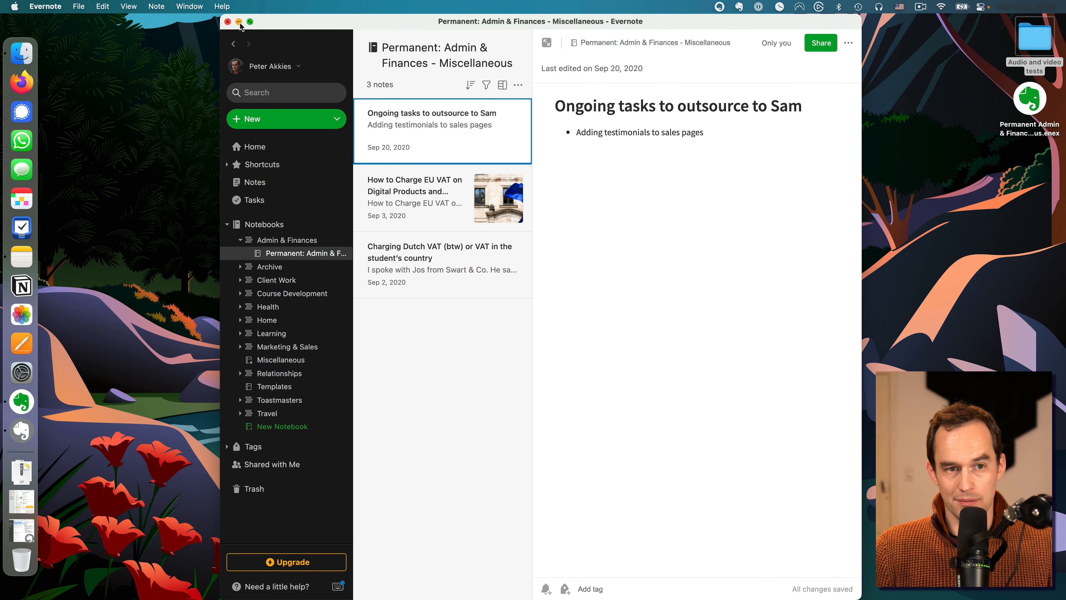
Step: Switch to Apple Notes, import Permanent Admin & Finances - Miscellaneous.enex from the Desktop, and open the Imported Notes folder
left_click(239, 21)
left_click(19, 479)
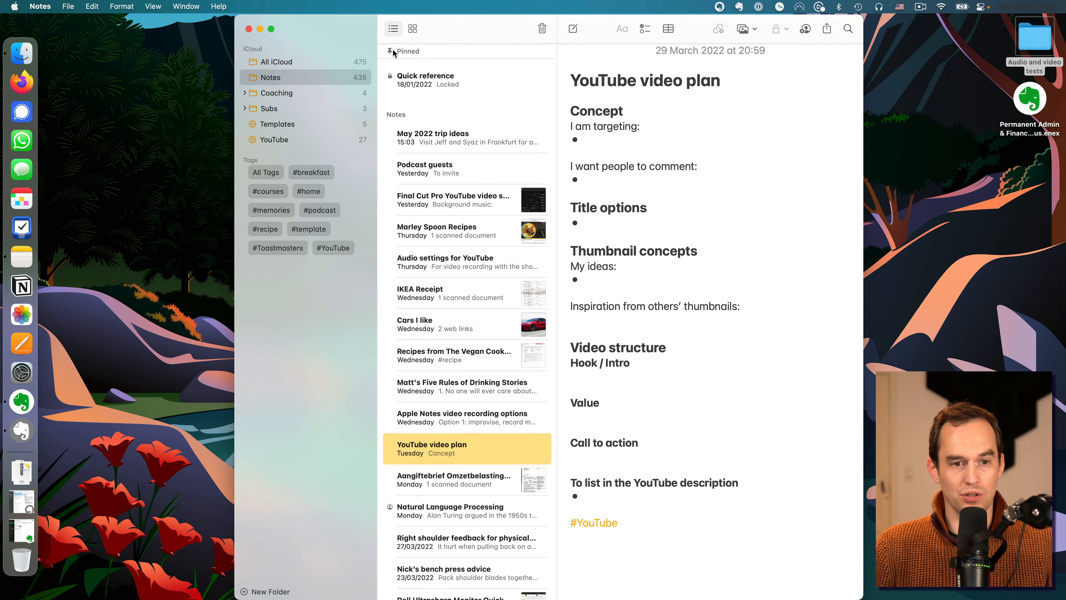
left_click(69, 7)
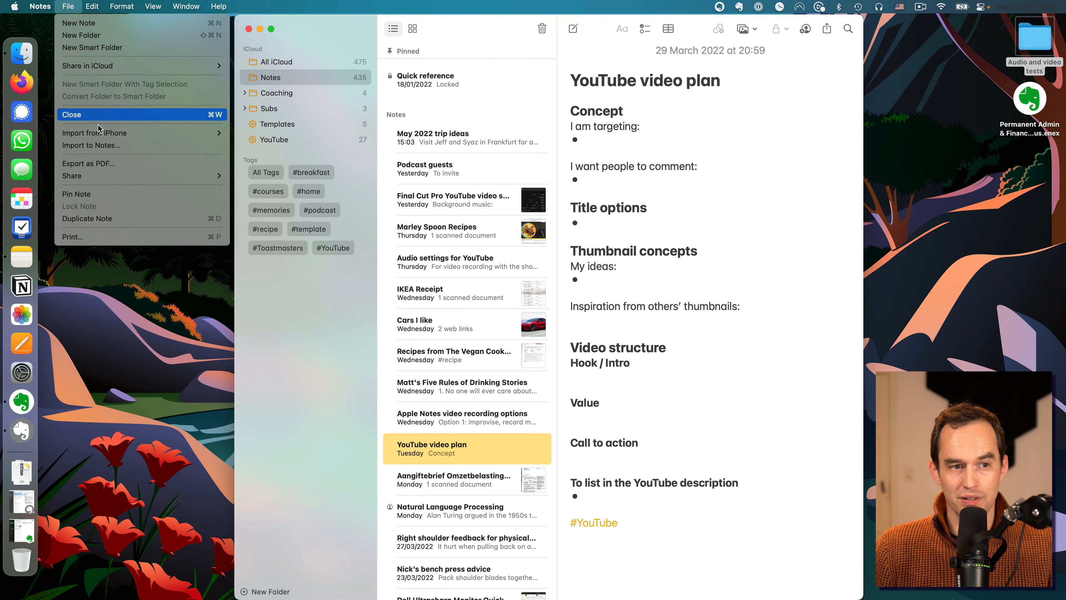
left_click(103, 146)
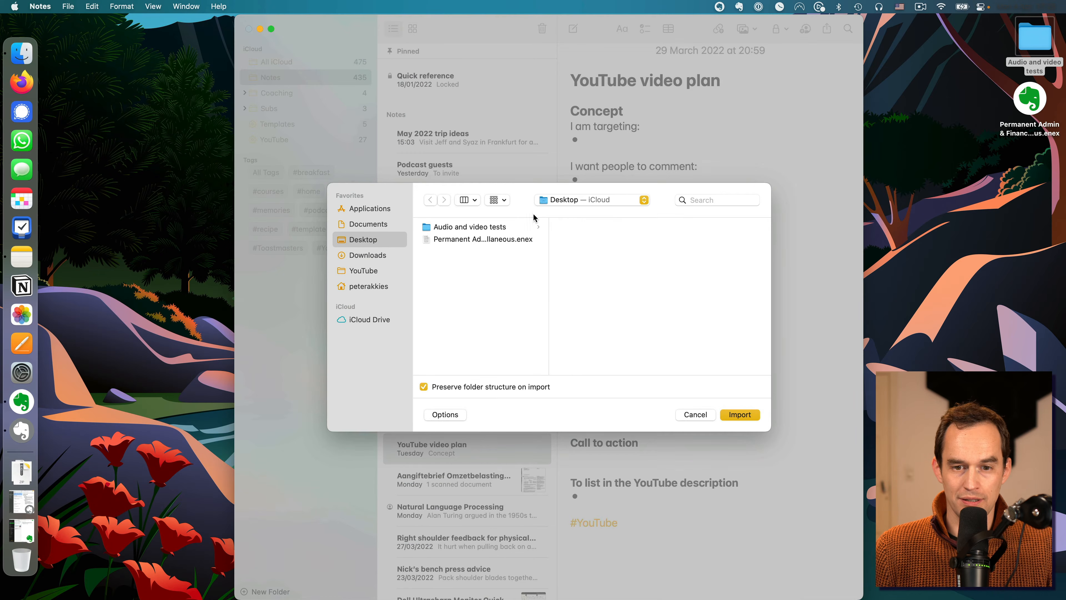
left_click(491, 239)
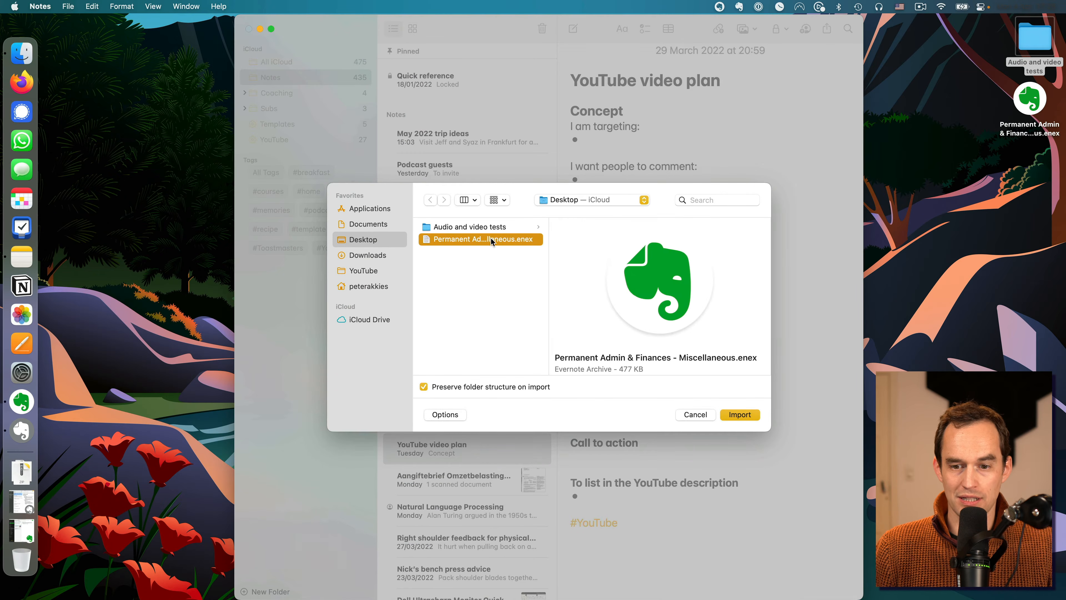
left_click(740, 415)
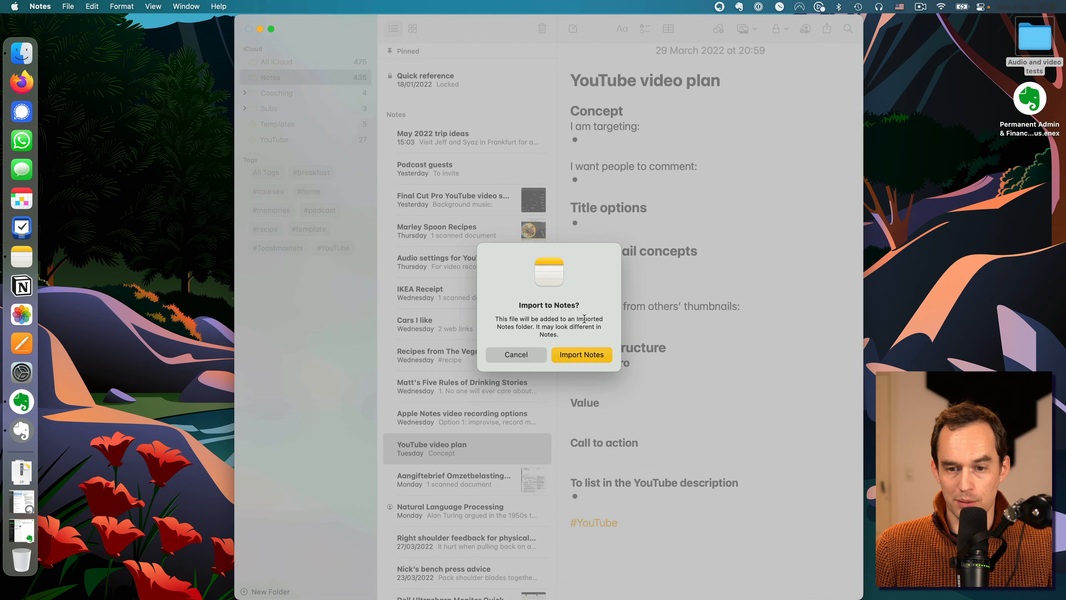
left_click_drag(574, 322, 514, 327)
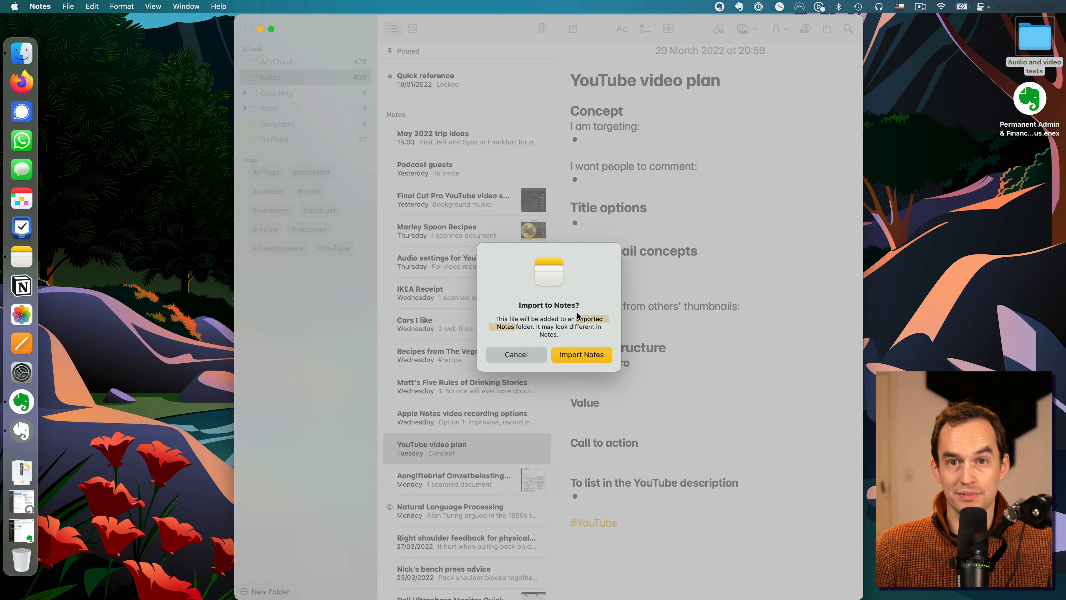
left_click(593, 356)
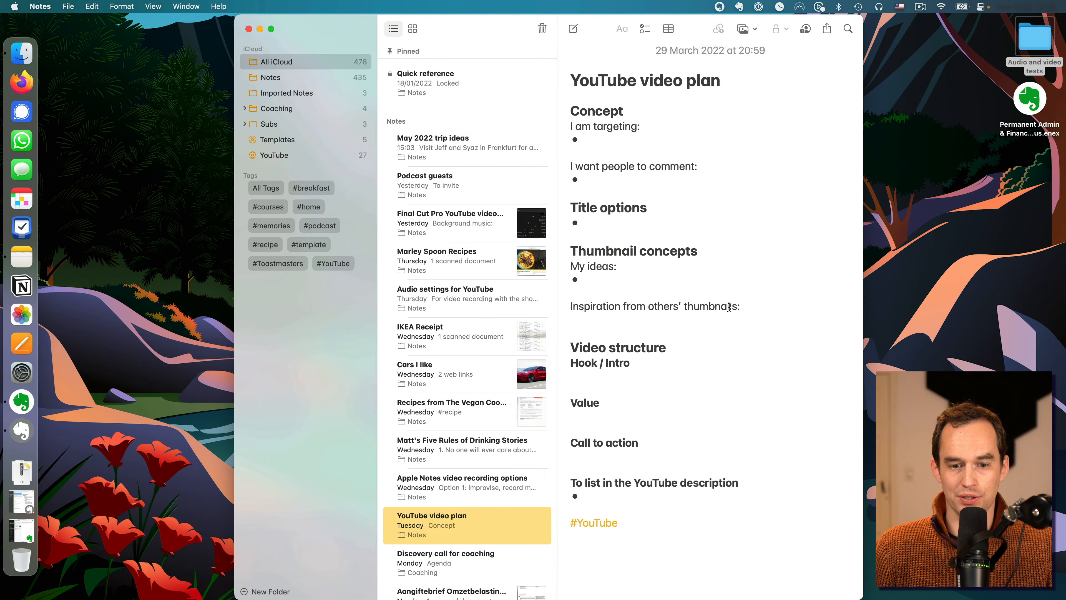
left_click(298, 93)
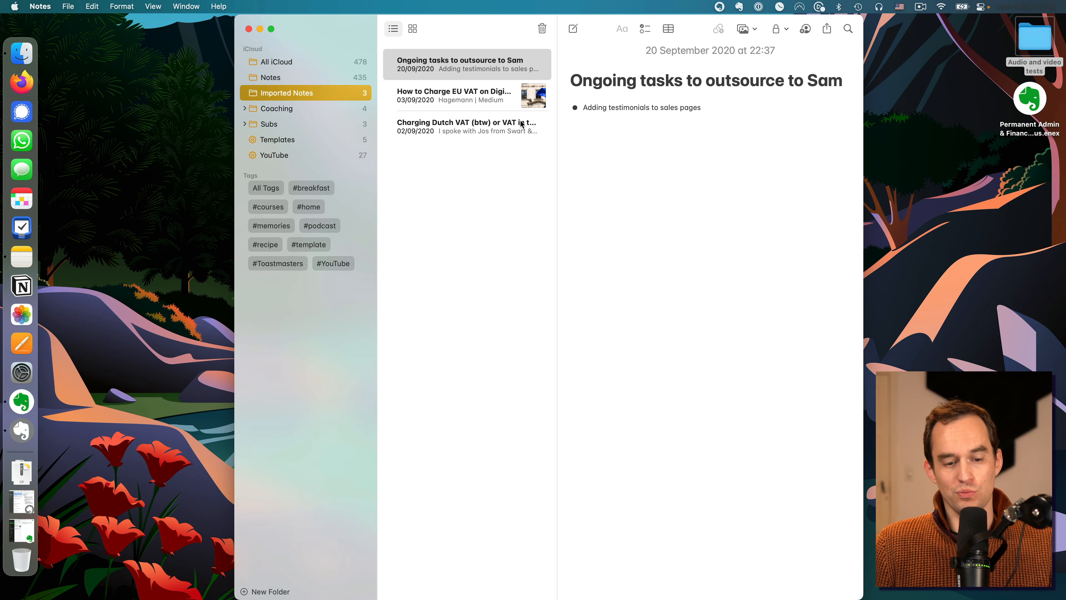
Step: Create a new iCloud folder named Admin & Finances
left_click(280, 592)
left_click(305, 572)
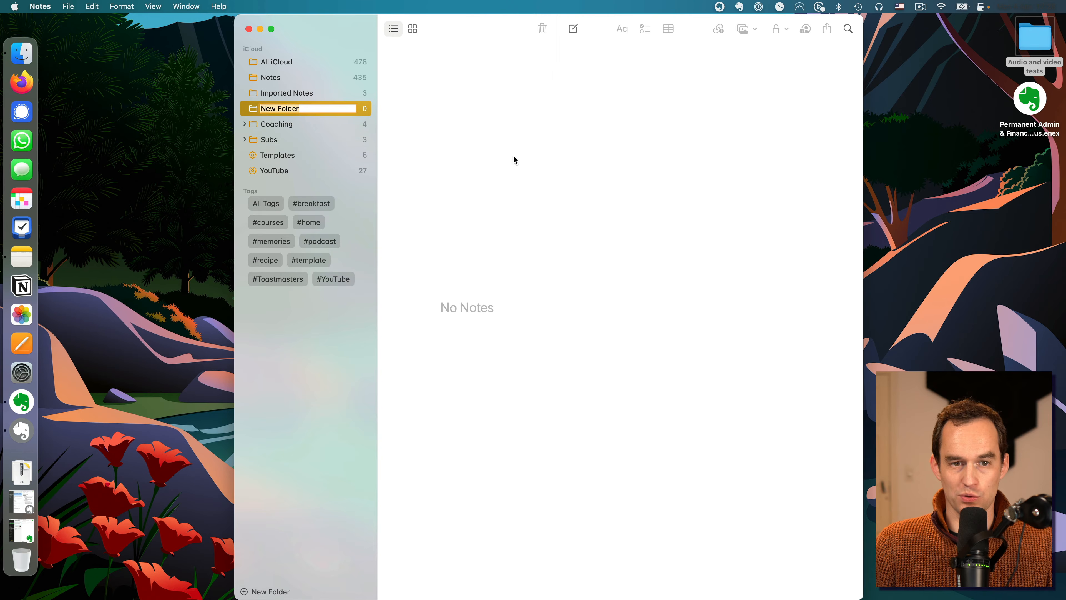
type("Admi")
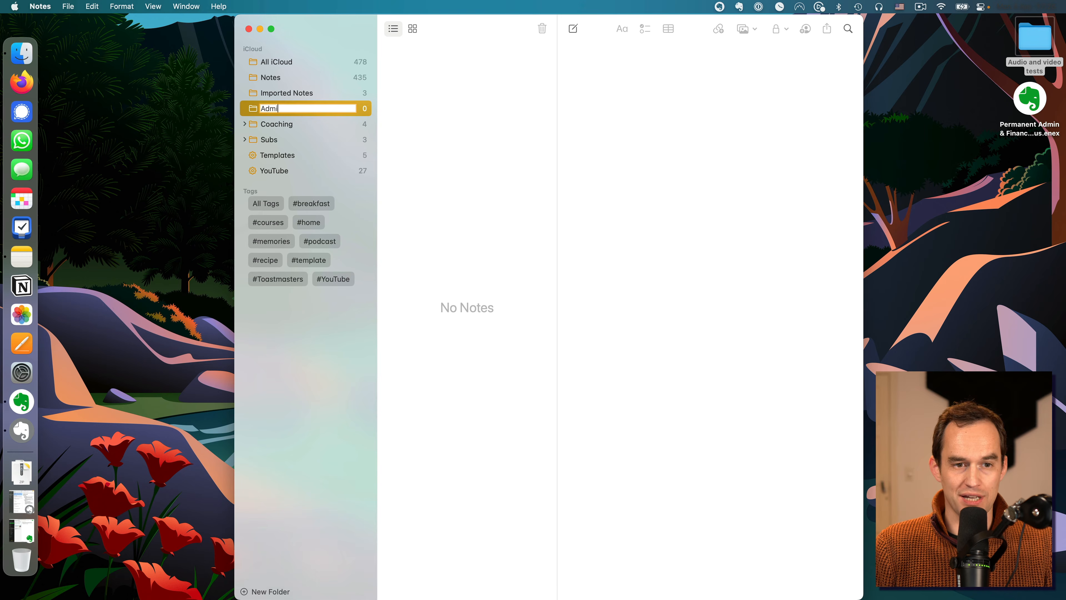
type("n & Finances")
key("Return")
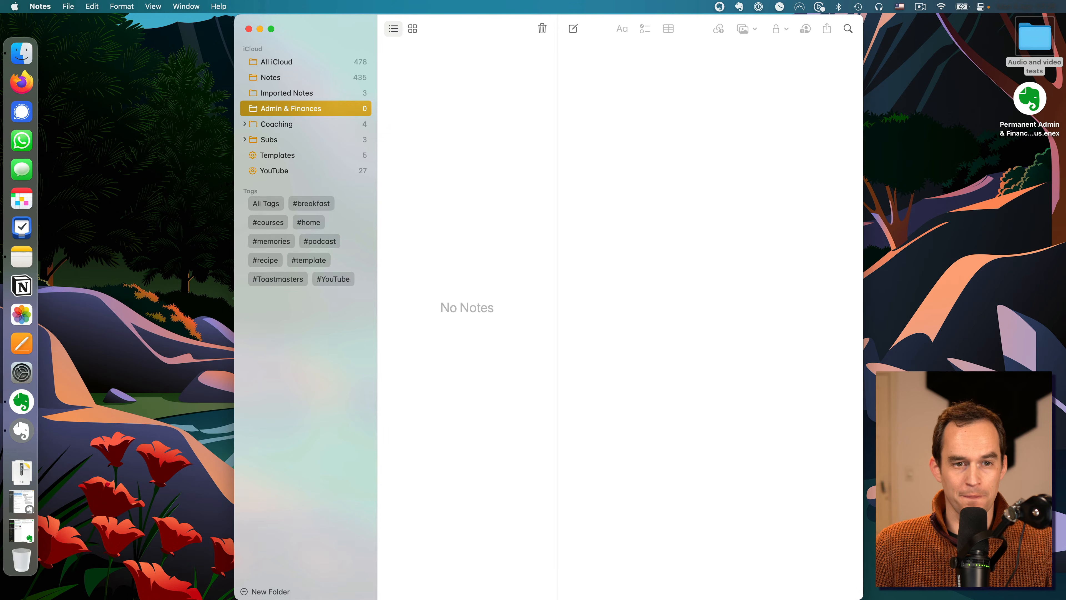
Step: Move all three notes from Imported Notes into the Admin & Finances folder and open that folder
left_click(328, 108)
left_click(469, 122, "shift")
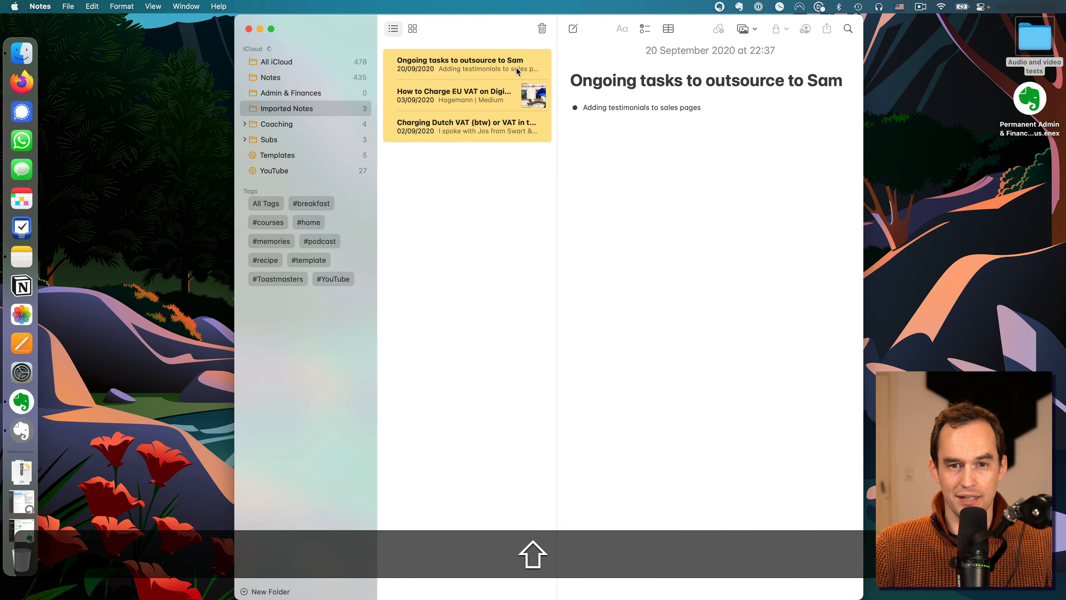
left_click(461, 65)
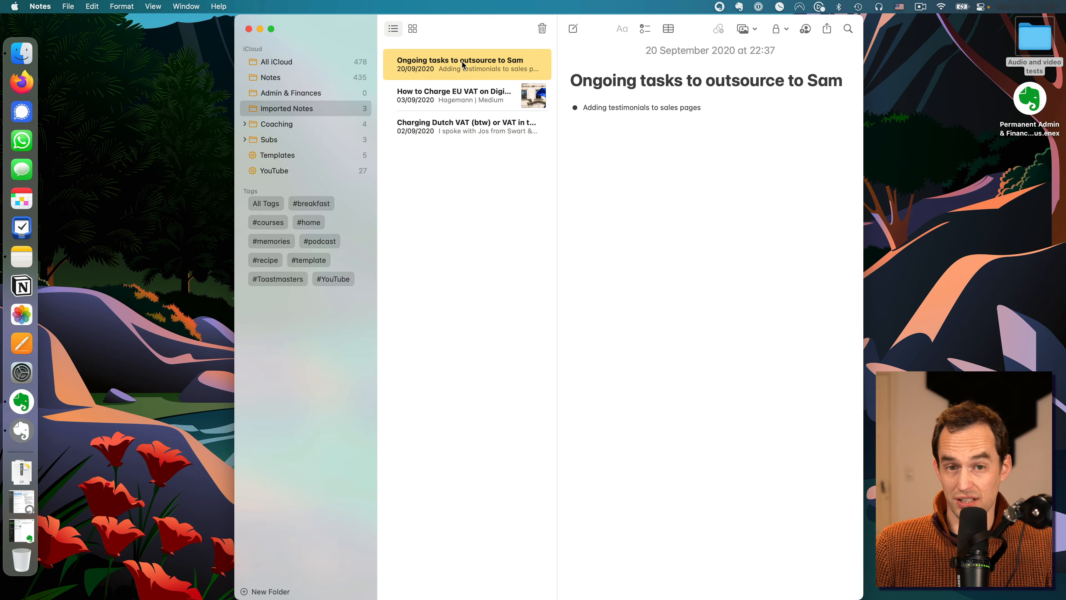
left_click(467, 122, "shift")
left_click_drag(514, 67, 318, 93)
left_click(315, 94)
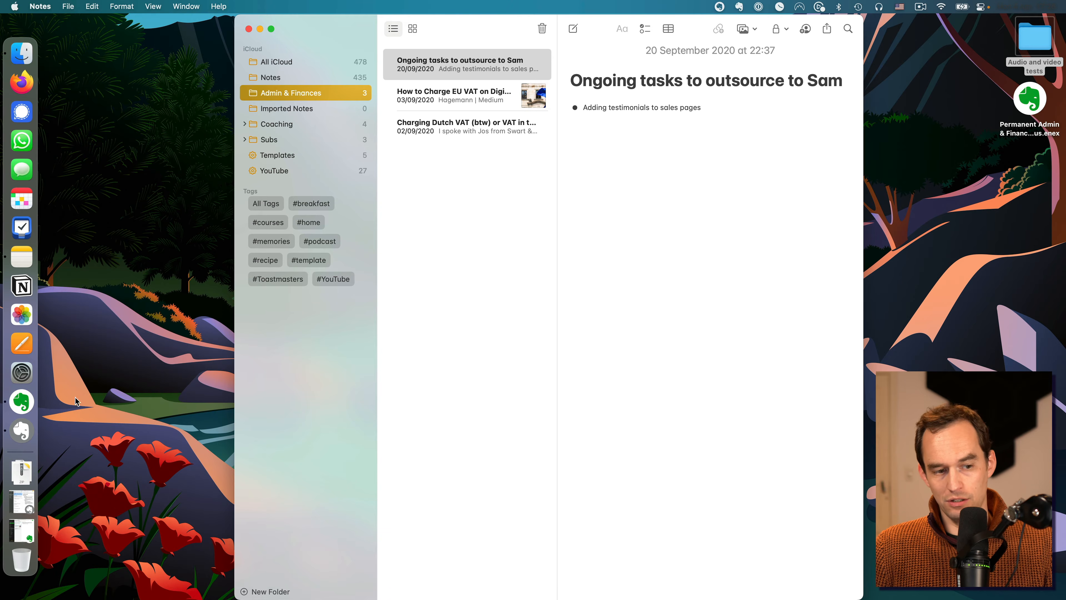
Step: Switch to Evernote Legacy and select every note in All Notes
left_click(17, 404)
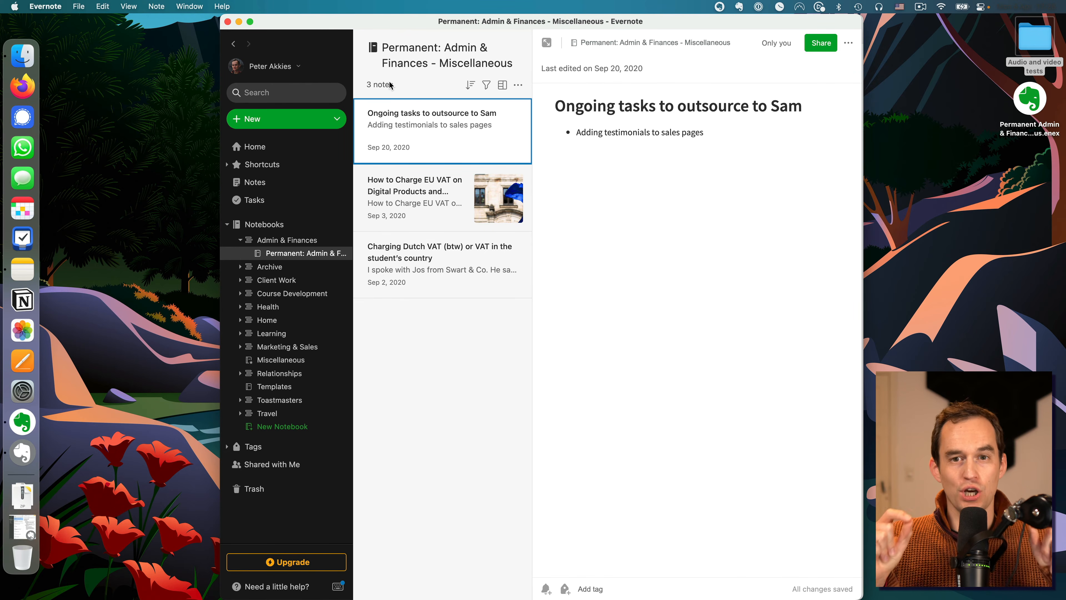
left_click(238, 21)
left_click(261, 36)
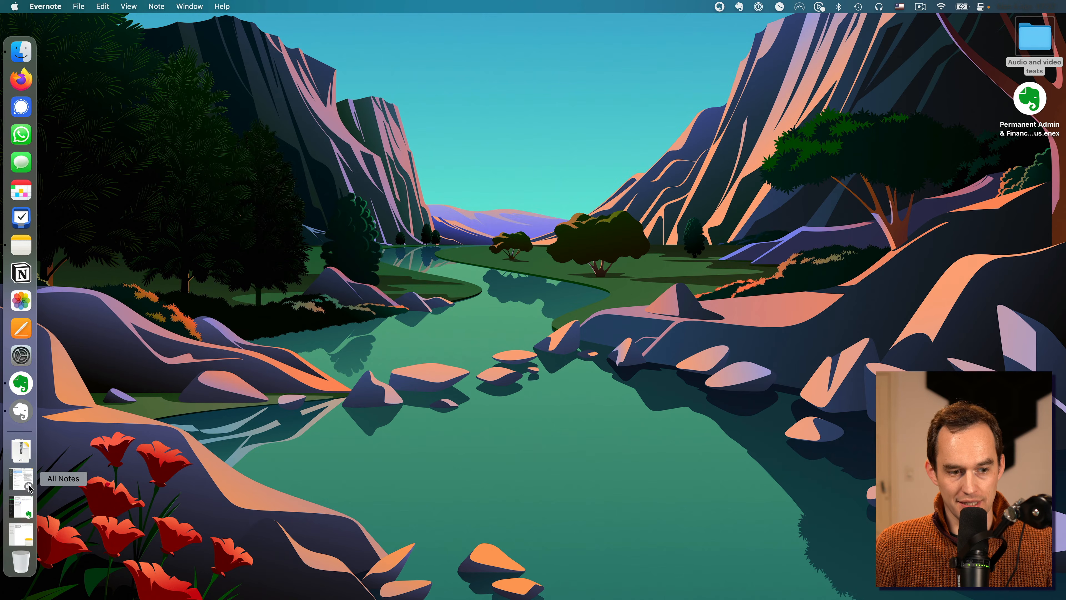
left_click(23, 498)
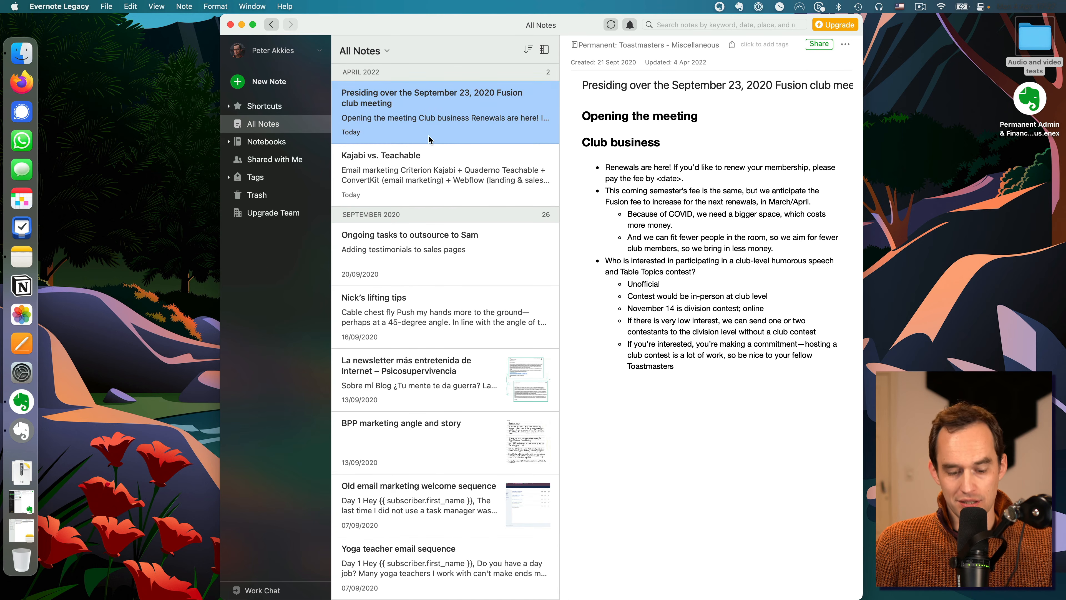
key("super+a")
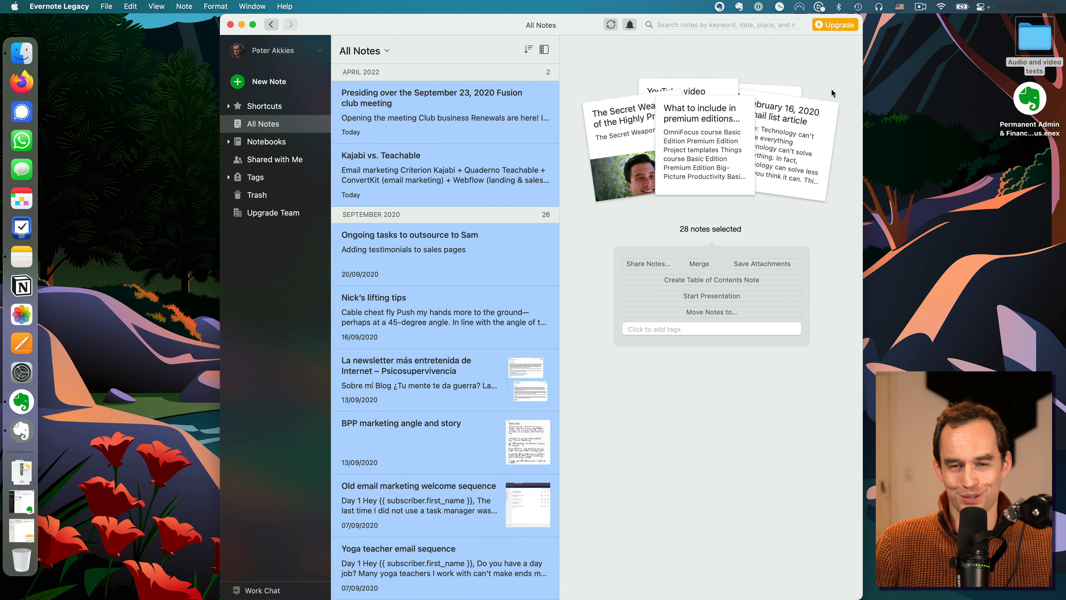
Step: Move the Permanent Admin & Finances - Miscellaneous.enex file on the Desktop to the trash and return to Evernote Legacy
left_click(1029, 101)
key("super+BackSpace")
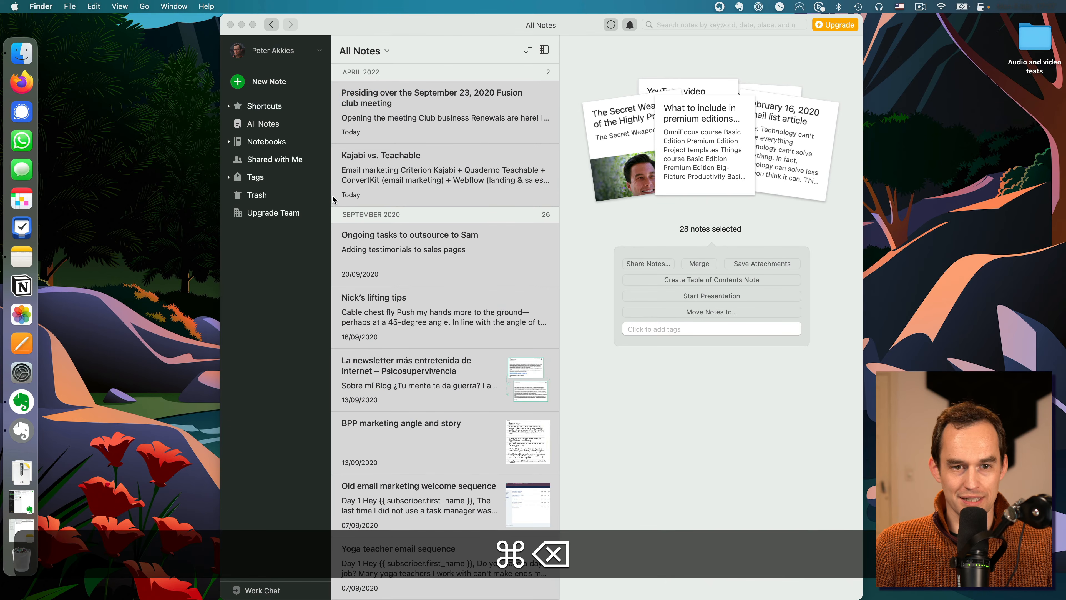
left_click(398, 111)
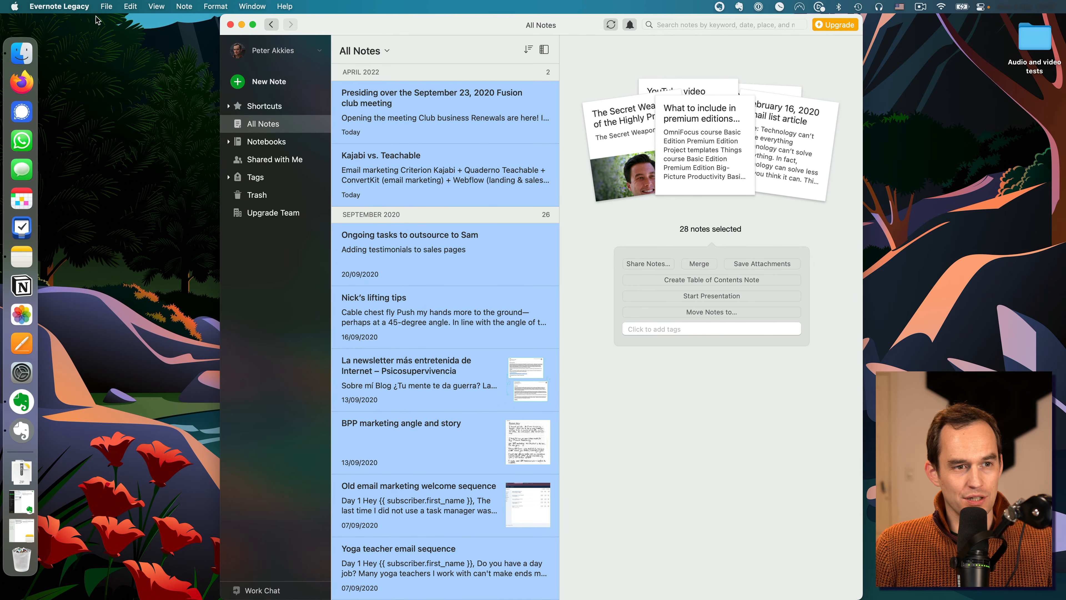
Step: Export the selected notes to the Desktop as My Evernote in Evernote XML Format (.enex)
left_click(106, 7)
left_click(166, 232)
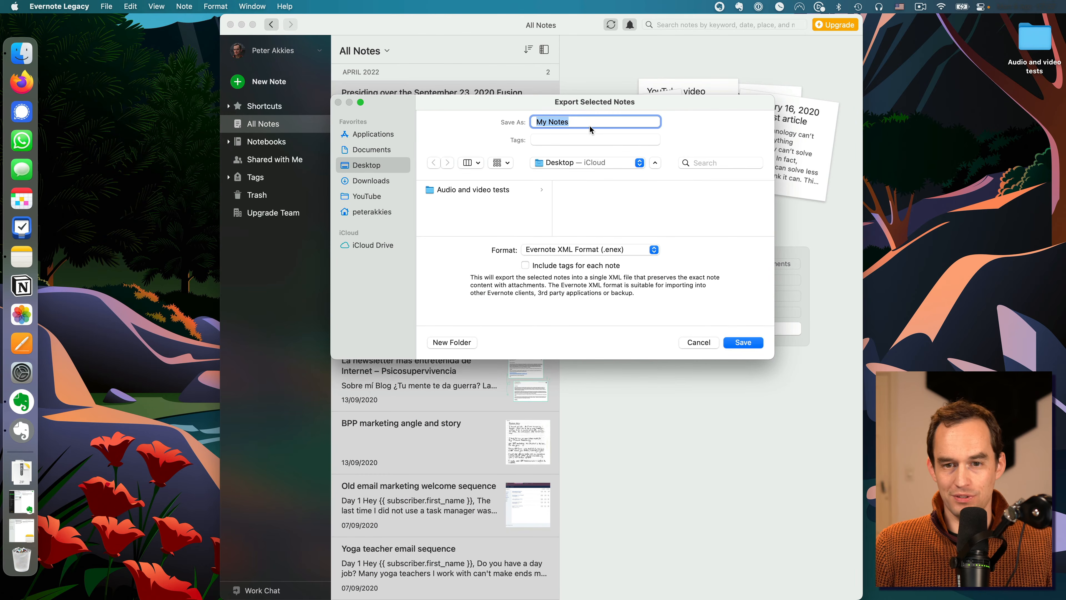
type("My")
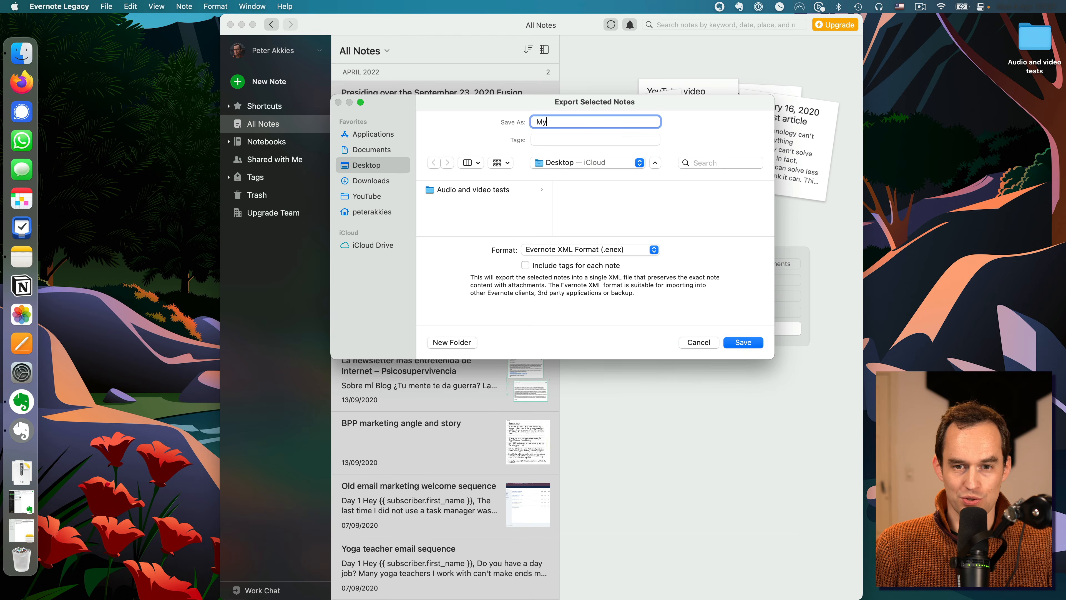
type(" Evernote")
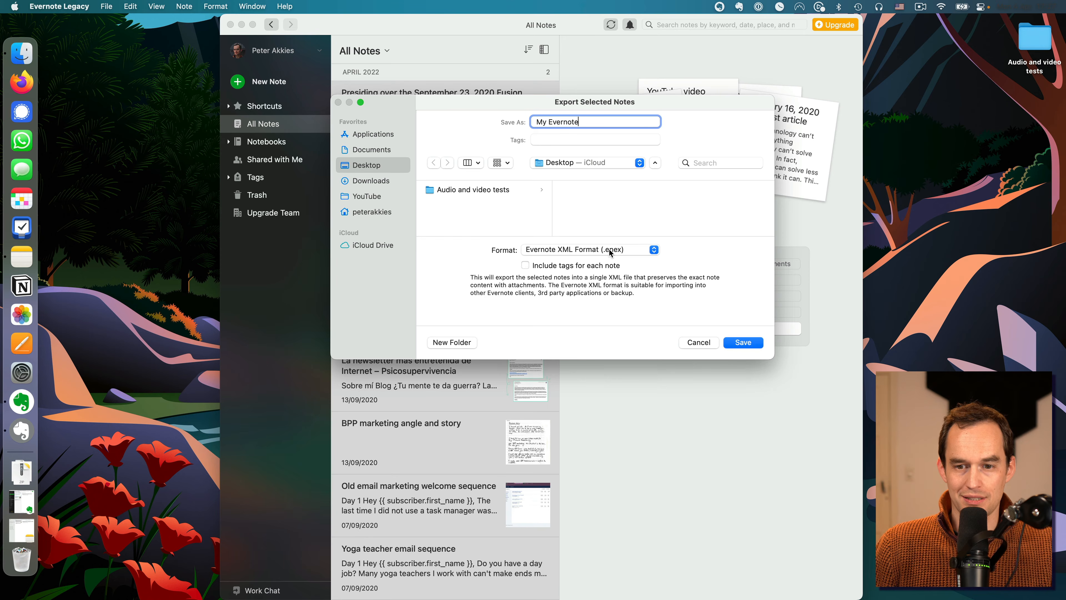
left_click(743, 344)
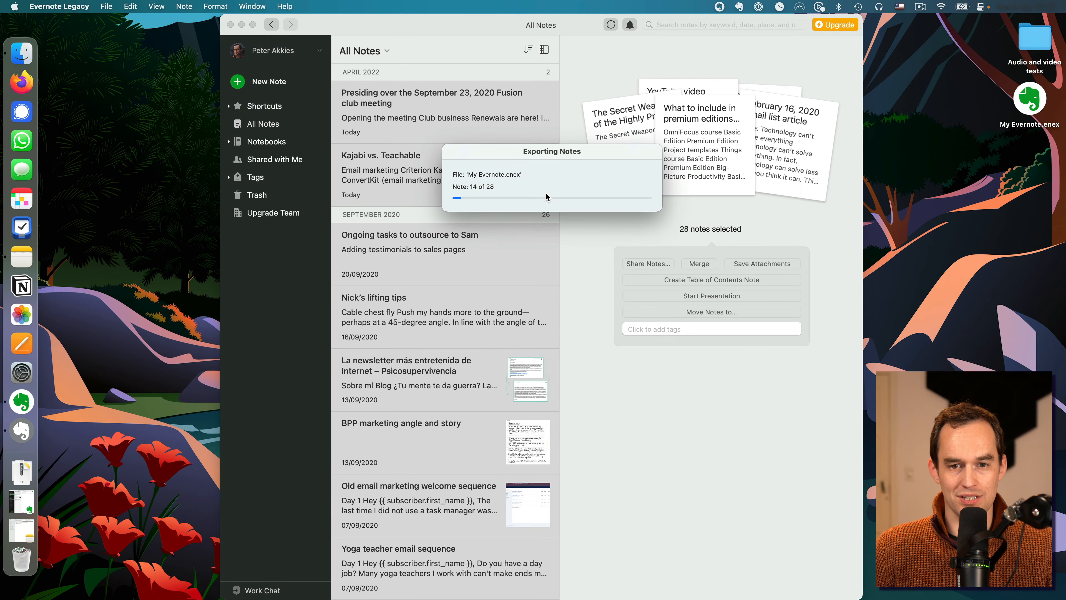
left_click(550, 225)
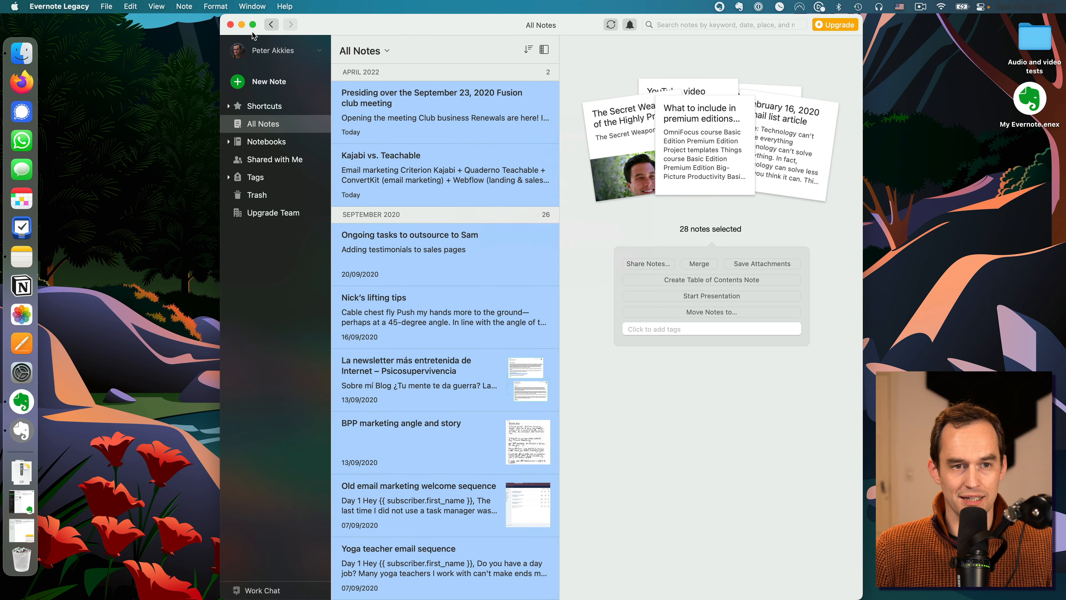
Step: Switch to Apple Notes and import My Evernote.enex from the Desktop
left_click(242, 24)
left_click(21, 504)
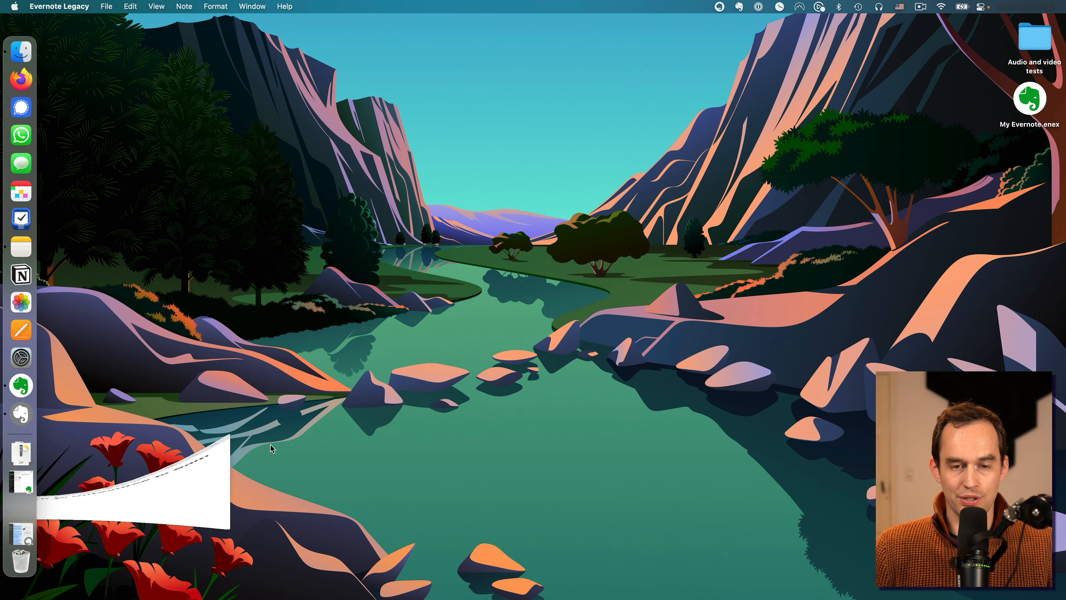
left_click(273, 79)
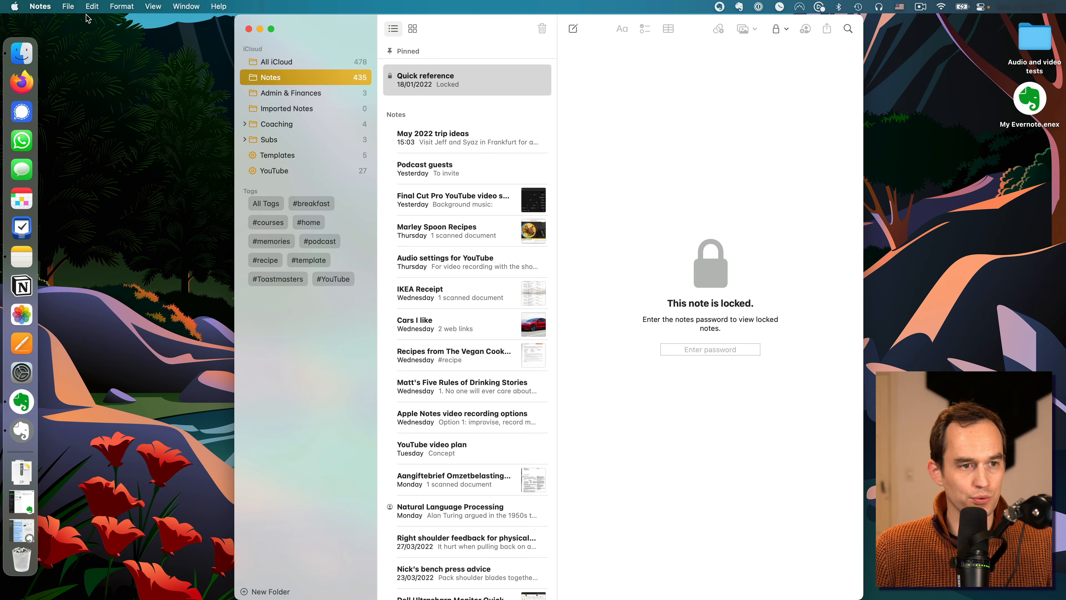
left_click(67, 6)
left_click(119, 146)
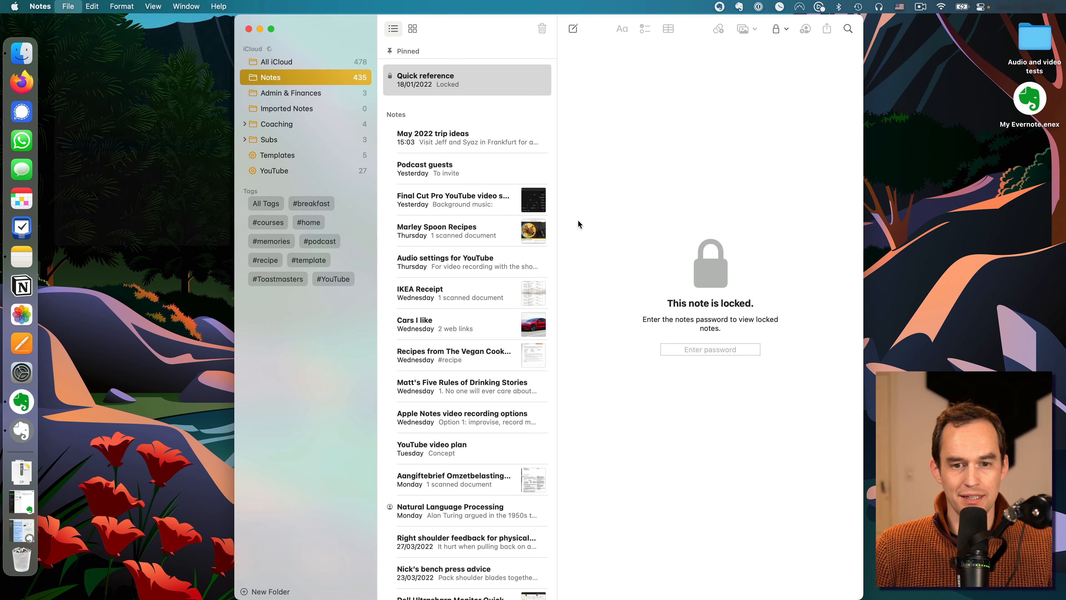
left_click(467, 240)
left_click(739, 414)
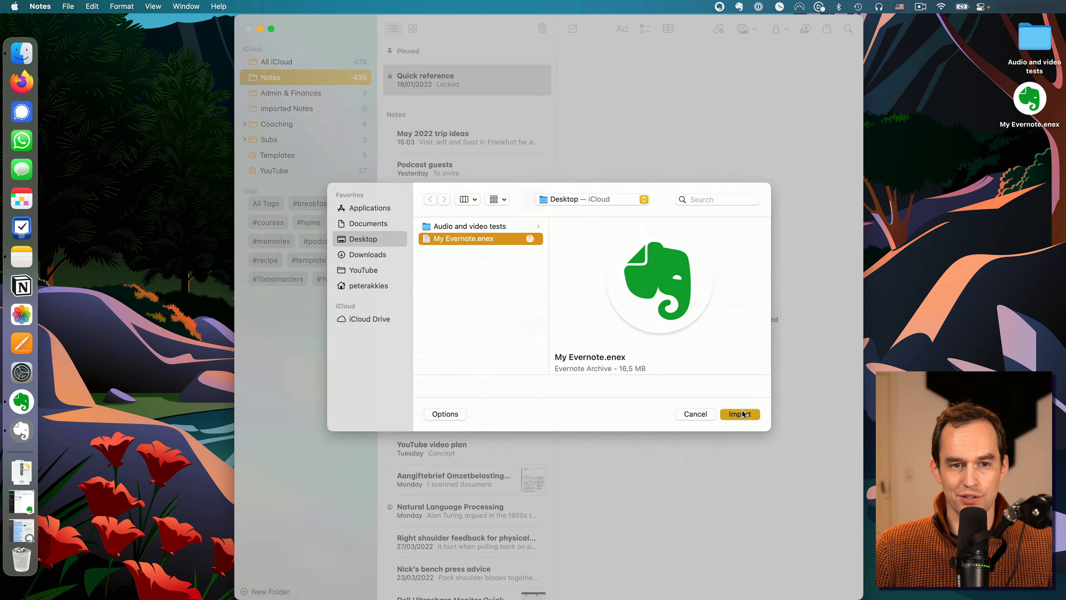
left_click(581, 355)
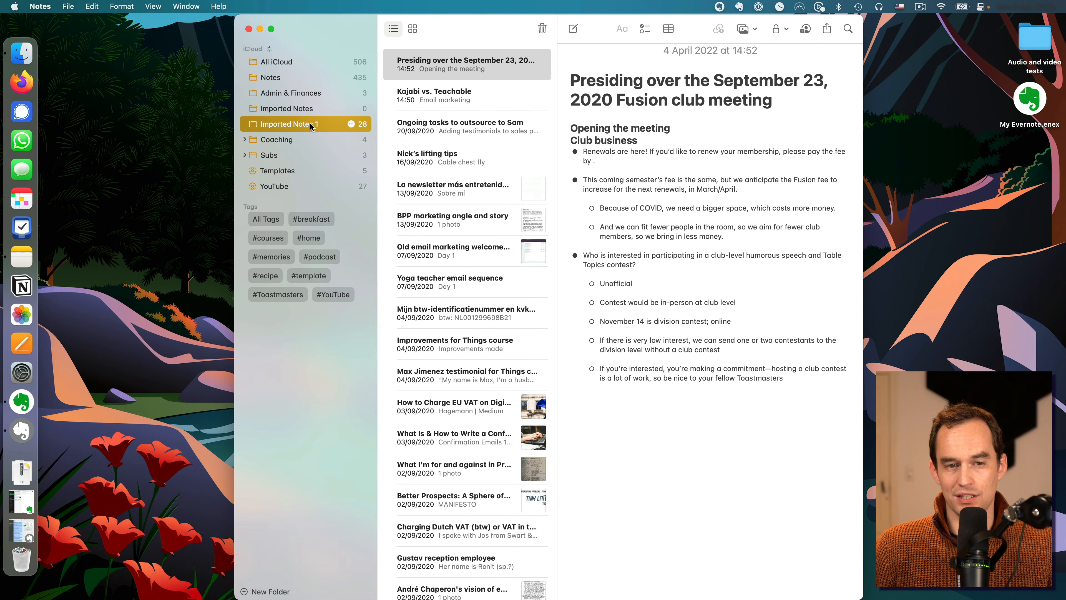
Step: Delete the empty Imported Notes folder and move all notes from Imported Notes 1 into the Notes folder
right_click(297, 112)
left_click(335, 129)
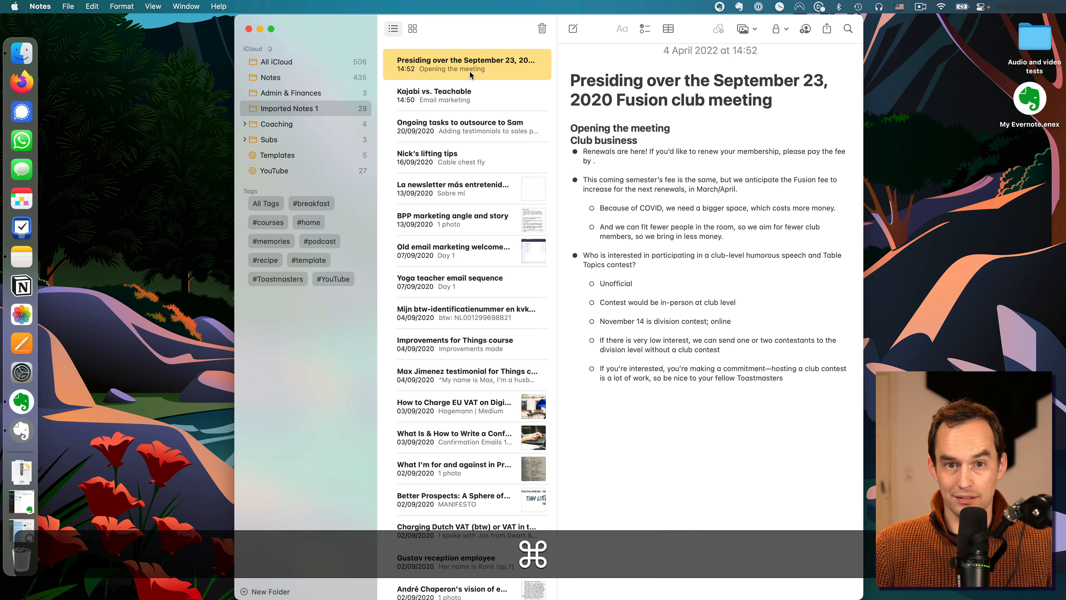
key("super+a")
left_click_drag(492, 62, 316, 77)
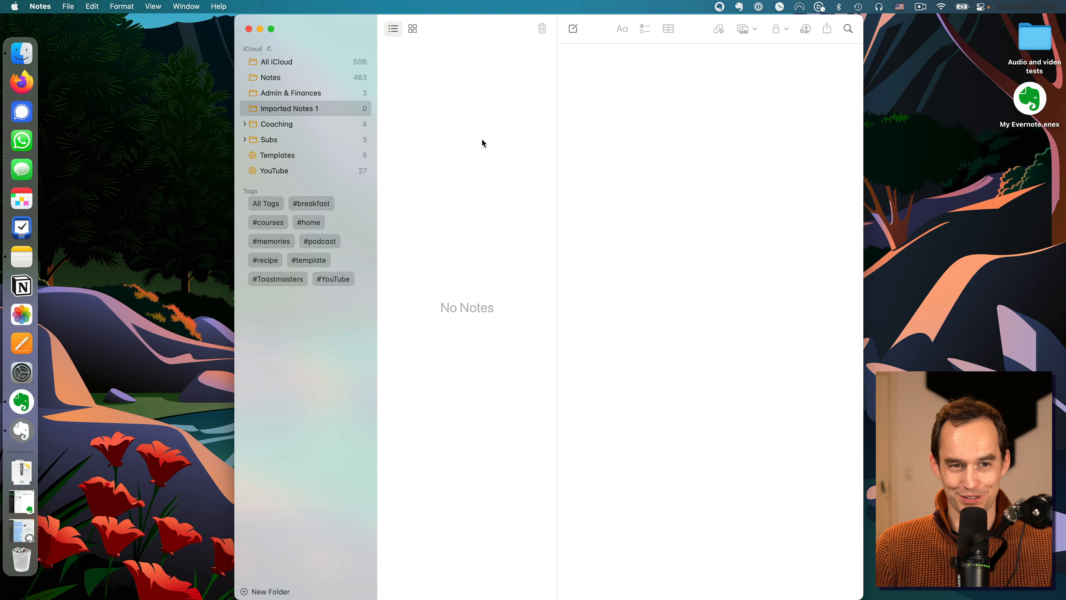